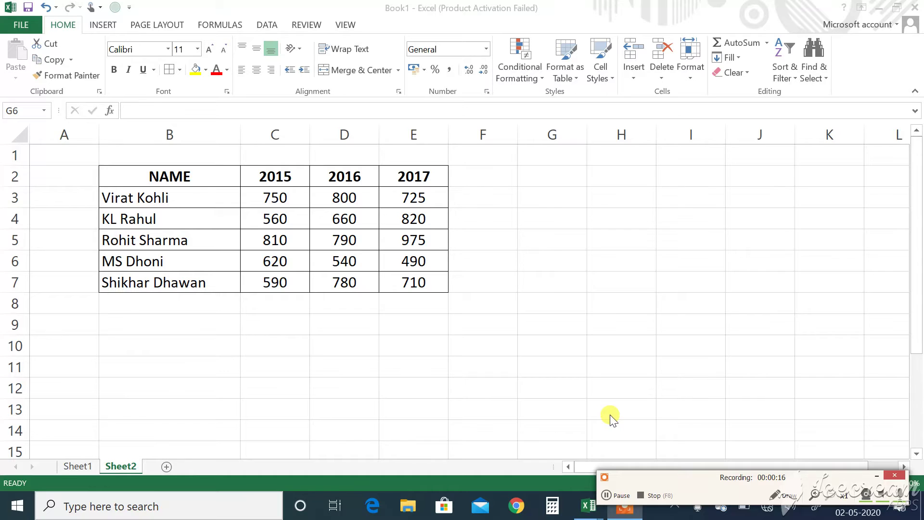
pyautogui.click(242, 184)
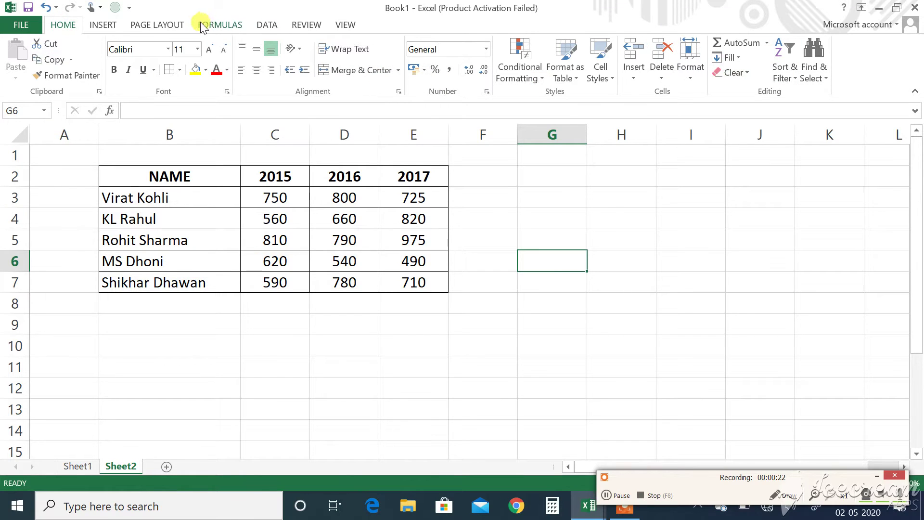
pyautogui.click(110, 25)
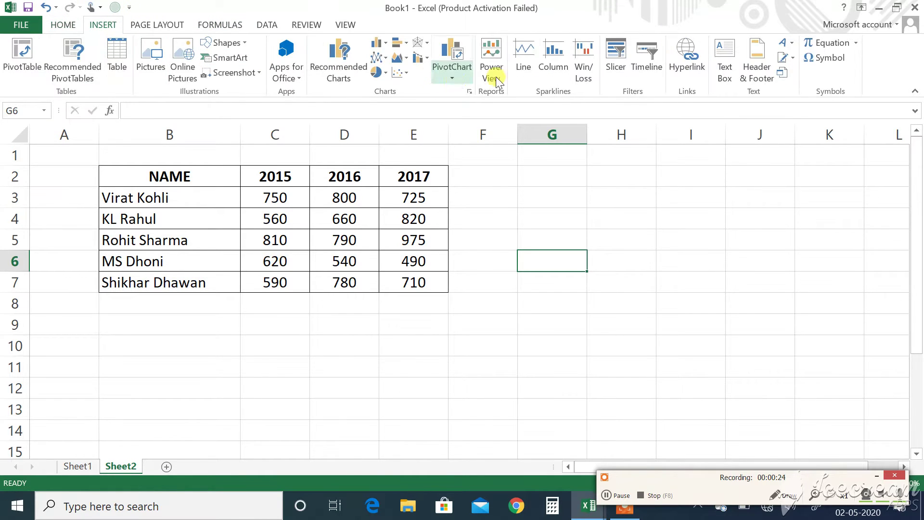
pyautogui.click(141, 24)
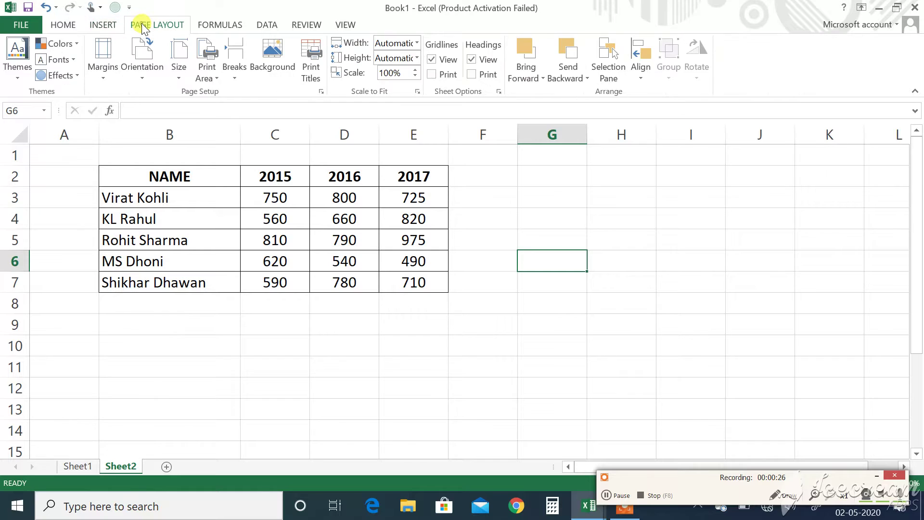
pyautogui.click(224, 25)
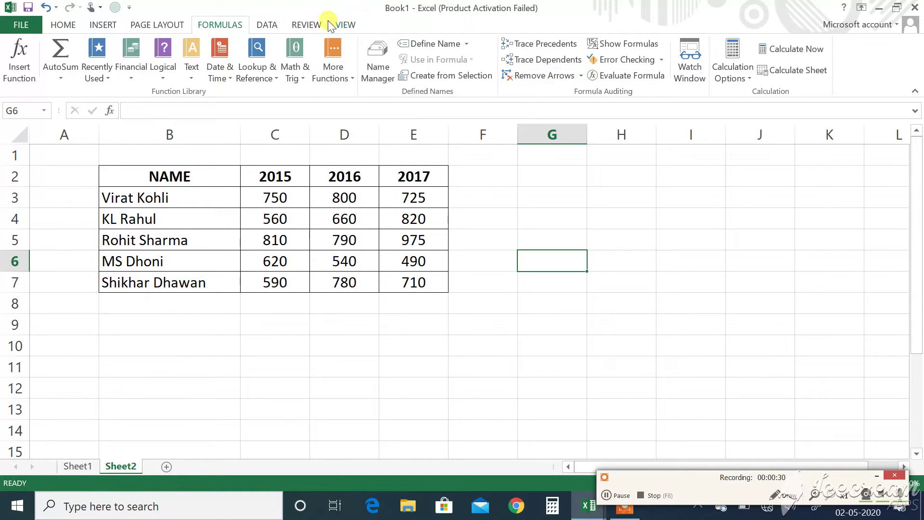
pyautogui.click(272, 21)
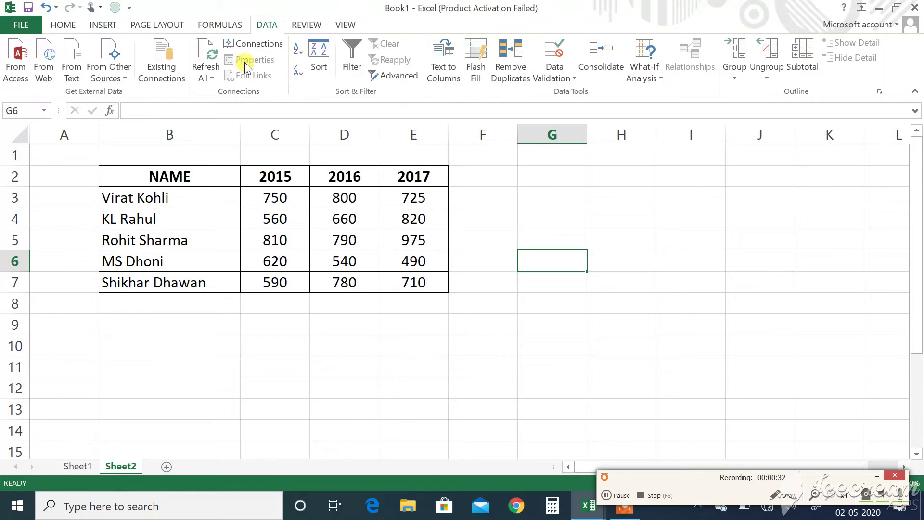
pyautogui.click(345, 25)
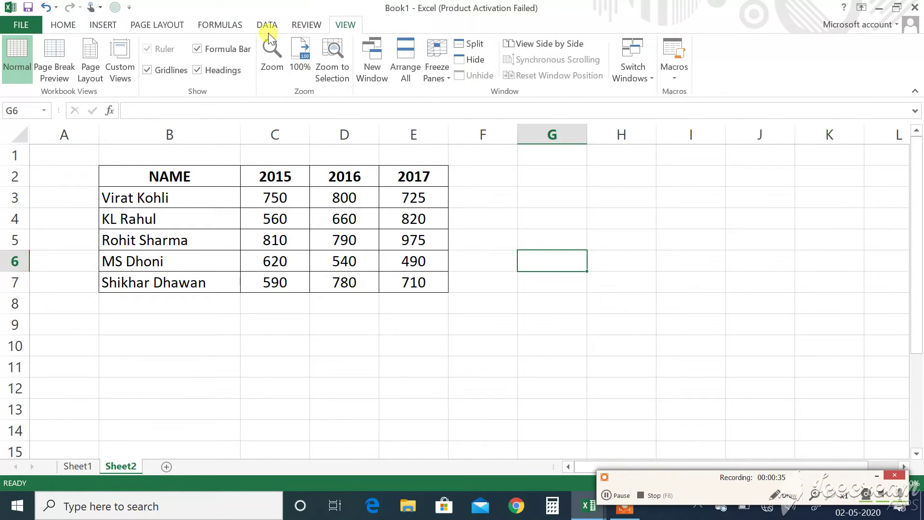
pyautogui.click(63, 26)
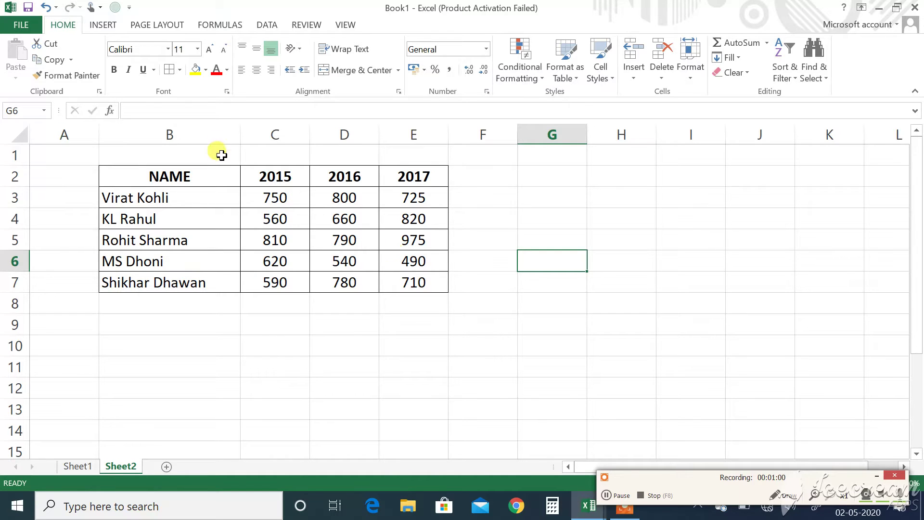
pyautogui.click(212, 196)
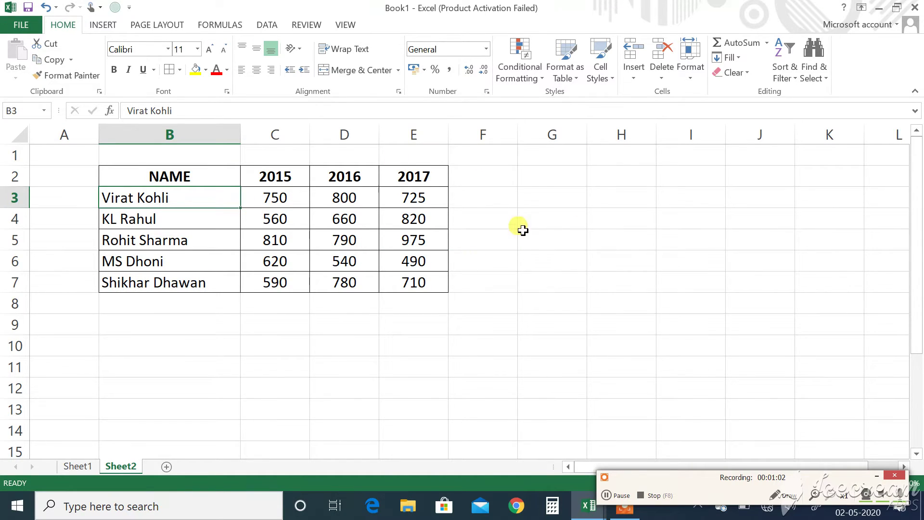
pyautogui.click(792, 76)
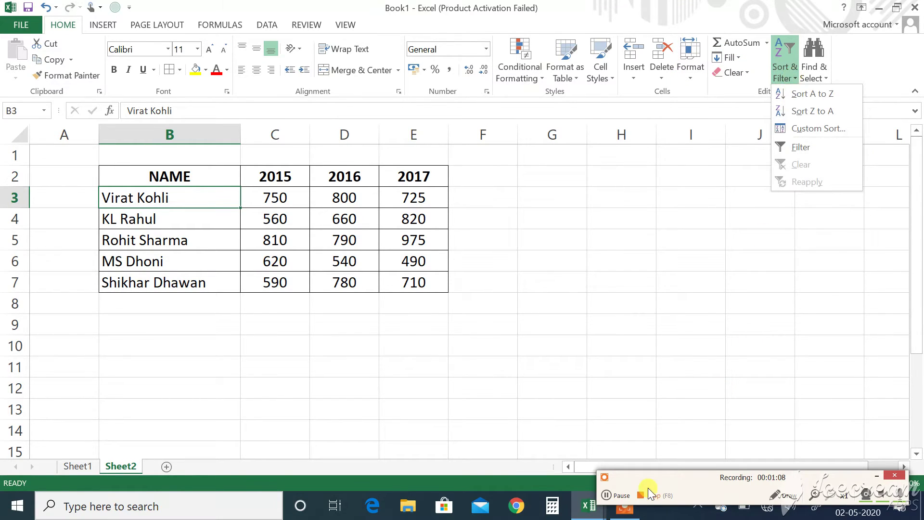
pyautogui.click(606, 497)
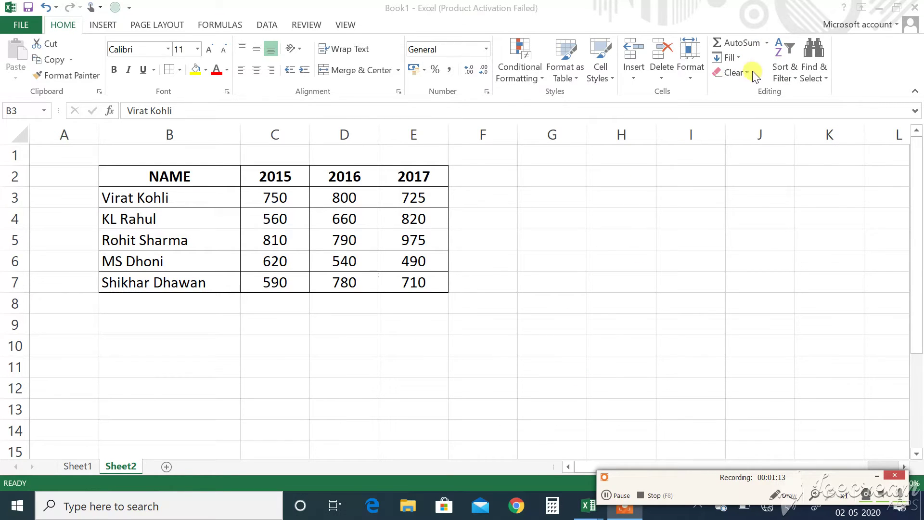
pyautogui.click(794, 80)
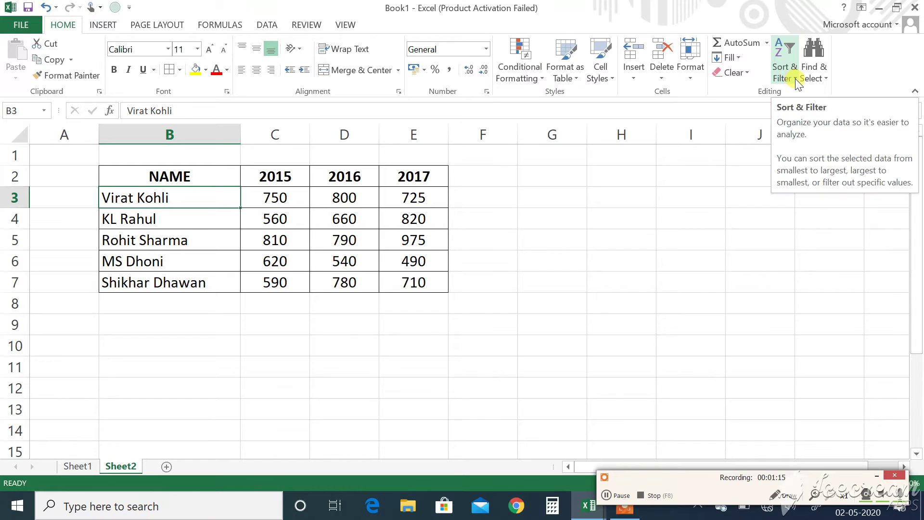
pyautogui.click(795, 79)
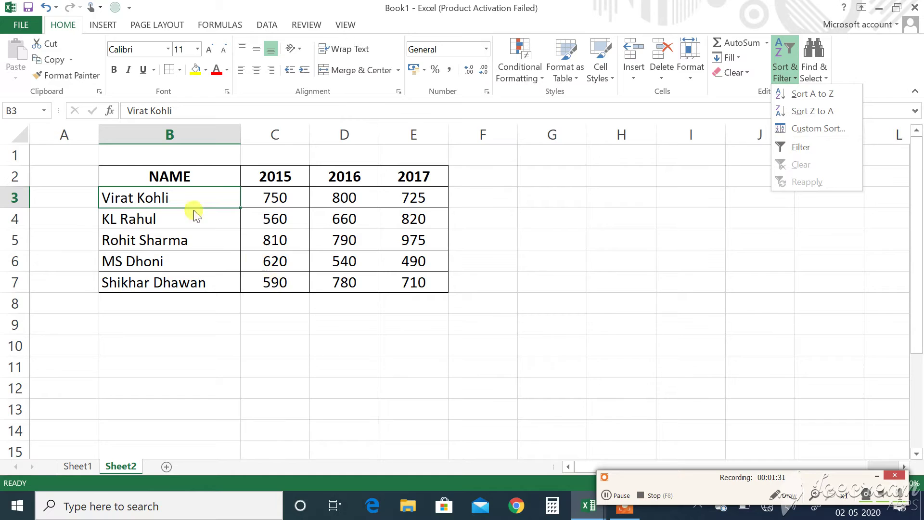
pyautogui.click(151, 174)
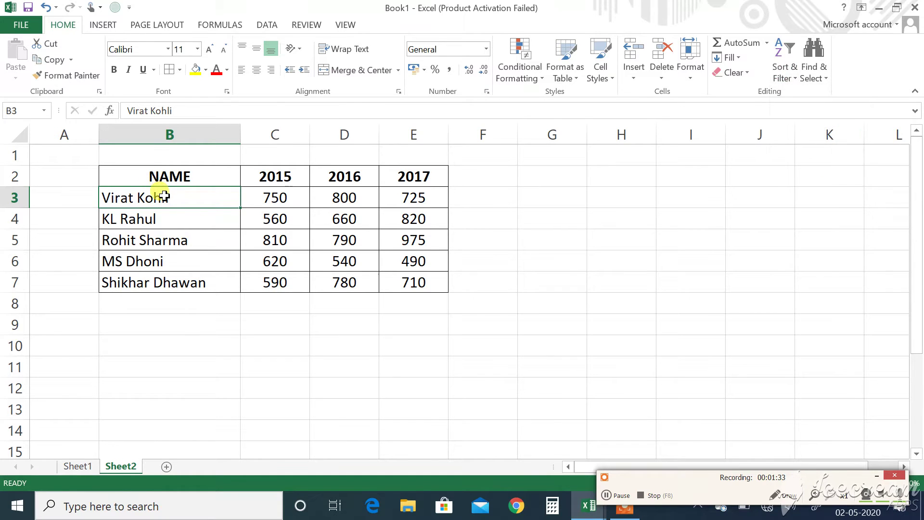
pyautogui.click(155, 175)
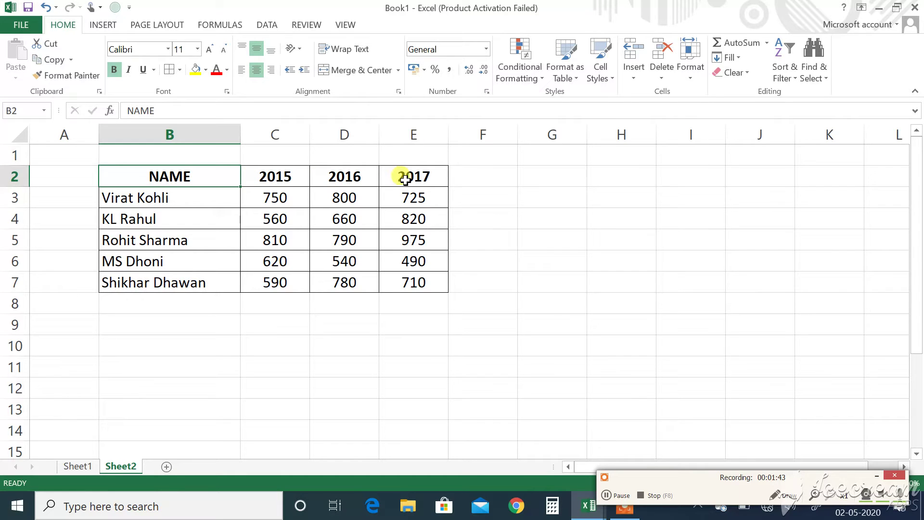
# - Sort the table rows in B3:E7 alphabetically by name from A to Z
pyautogui.click(162, 201)
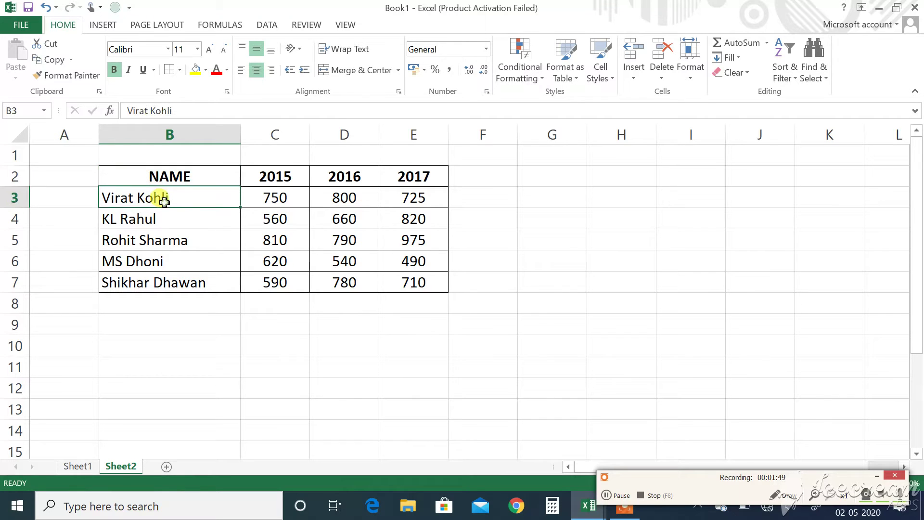
pyautogui.hotkey('shift', 'Down')
pyautogui.hotkey('shift', 'Down')
pyautogui.hotkey('shift', 'Down')
pyautogui.hotkey('shift', 'Down')
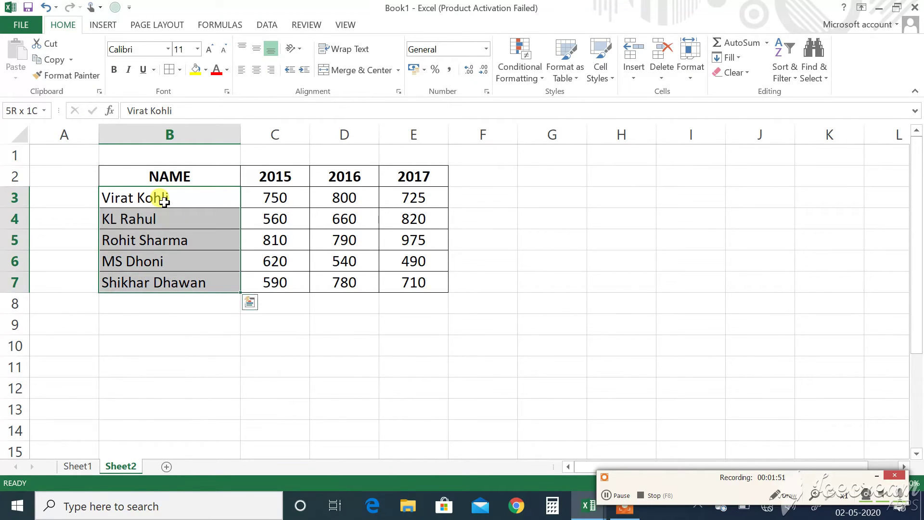
pyautogui.hotkey('shift', 'Right')
pyautogui.hotkey('shift', 'Right')
pyautogui.hotkey('shift', 'Right')
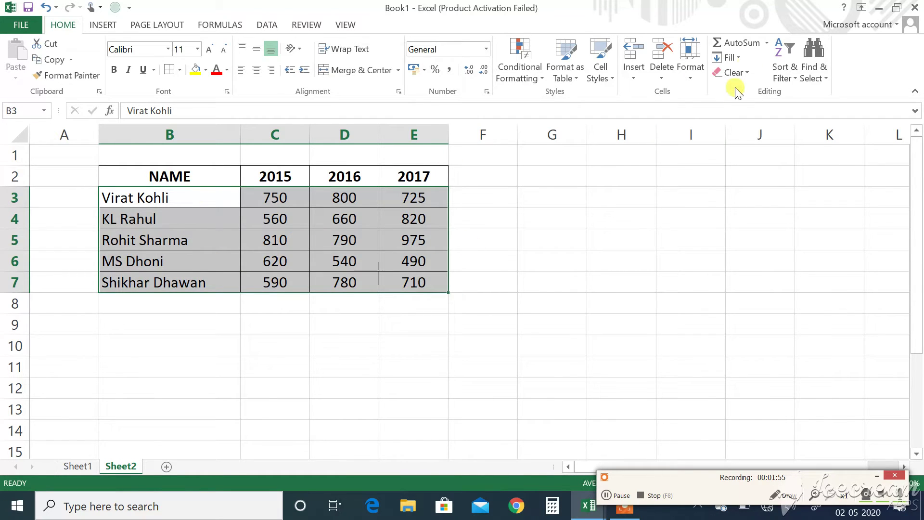
pyautogui.click(793, 75)
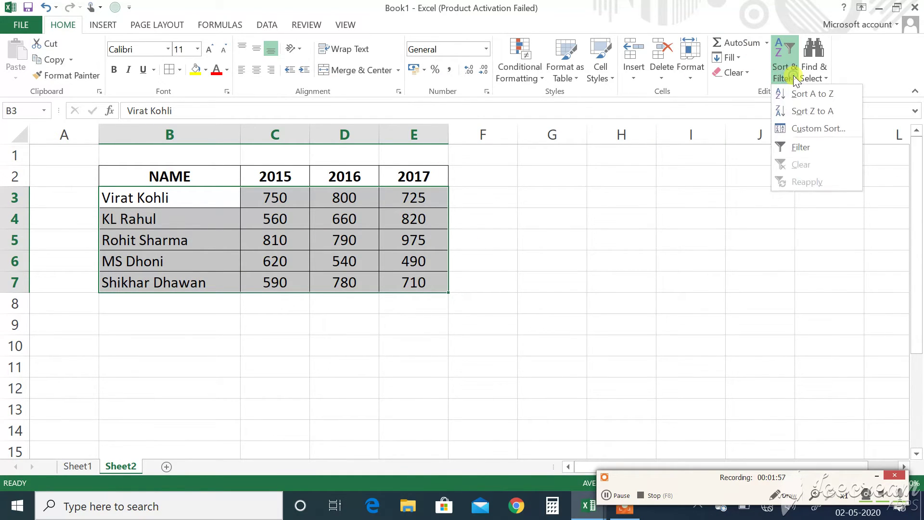
pyautogui.click(816, 96)
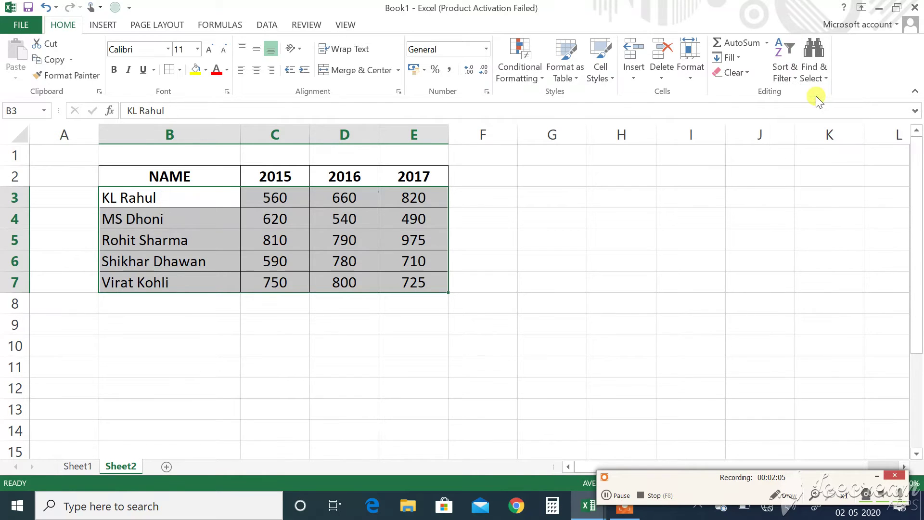
# - Sort the rows in B3:E7 in reverse alphabetical order by name, from Z to A
pyautogui.click(134, 199)
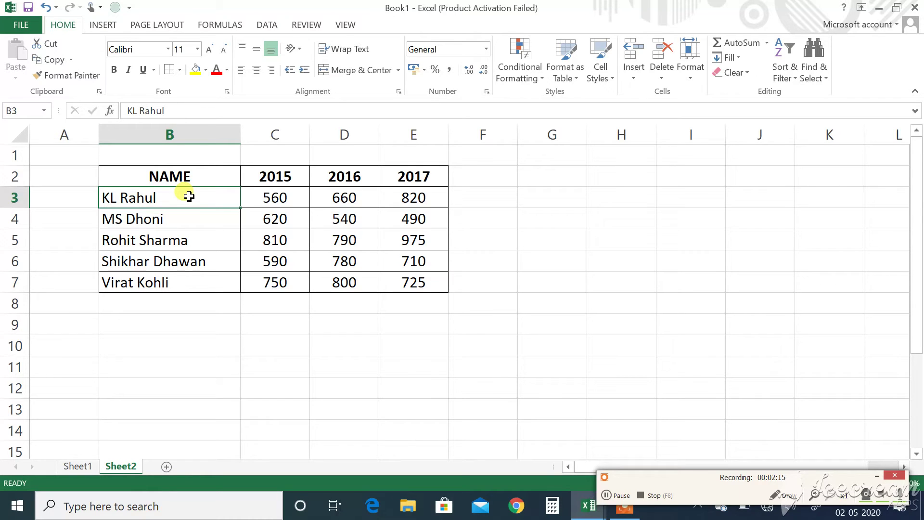
pyautogui.hotkey('shift', 'Right')
pyautogui.hotkey('shift', 'Right')
pyautogui.hotkey('shift', 'Right')
pyautogui.hotkey('shift', 'Down')
pyautogui.hotkey('shift', 'Down')
pyautogui.hotkey('shift', 'Down')
pyautogui.hotkey('shift', 'Down')
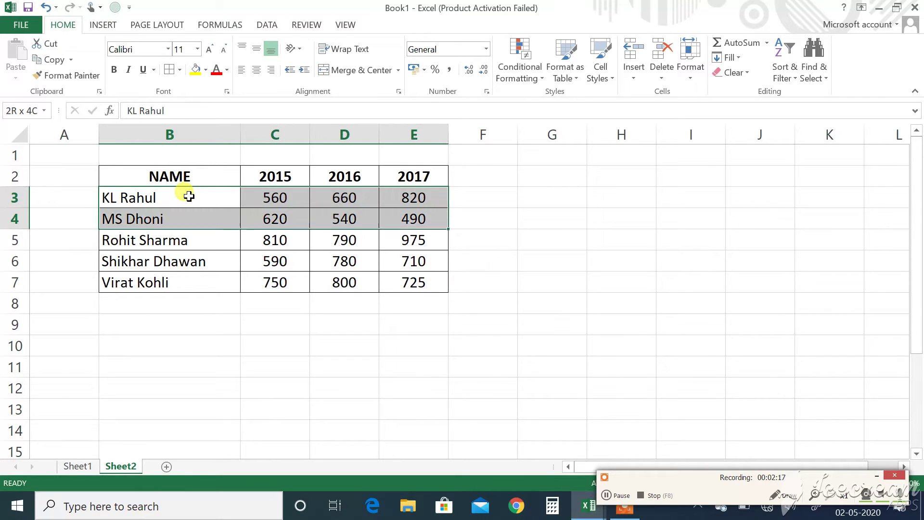
pyautogui.click(790, 77)
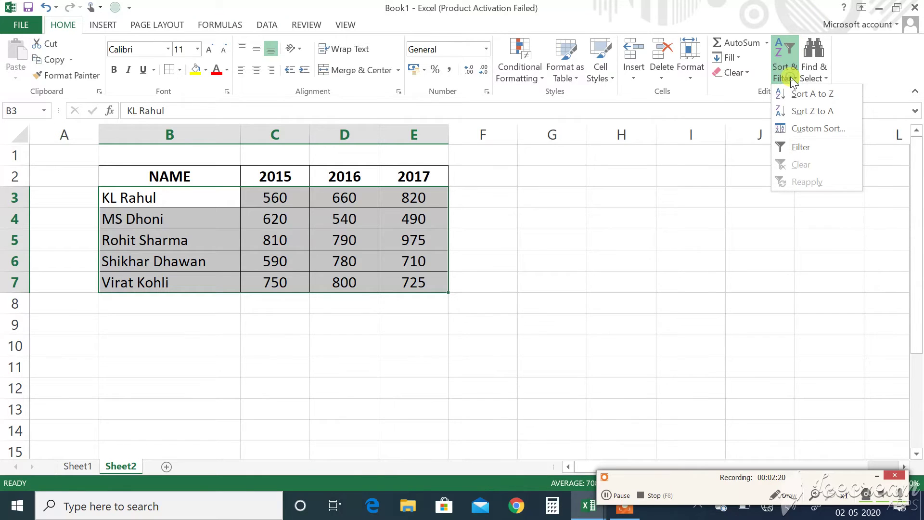
pyautogui.click(816, 113)
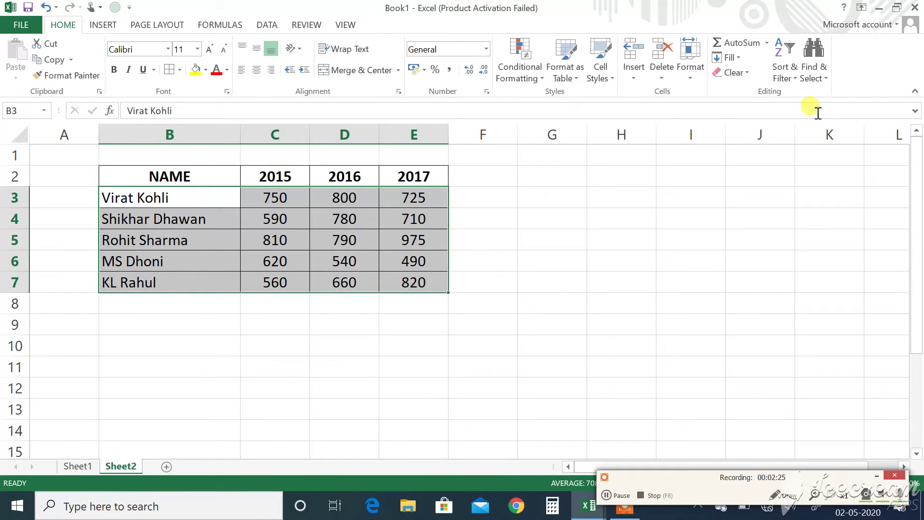
# - Undo both name sorts to restore the table's original row order
pyautogui.click(127, 197)
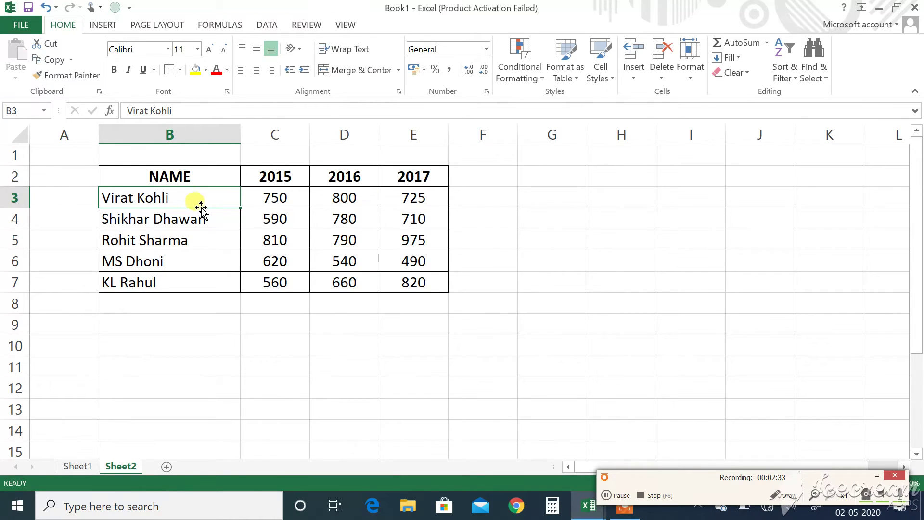
pyautogui.hotkey('shift', 'Right')
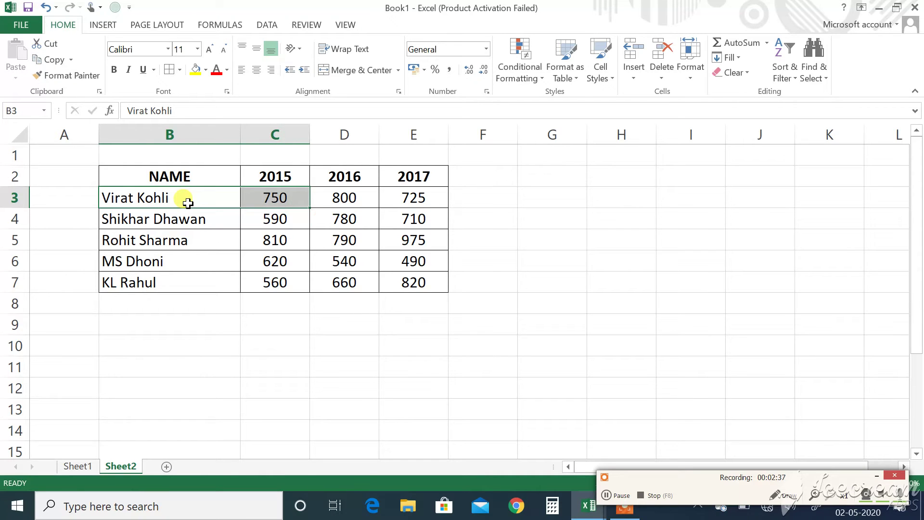
pyautogui.press('Down')
pyautogui.hotkey('ctrl', 'z')
pyautogui.hotkey('ctrl', 'z')
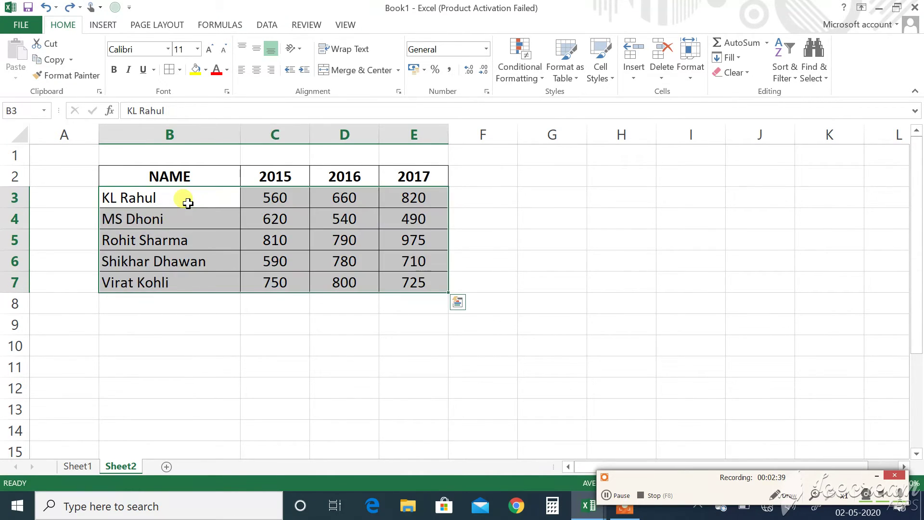
pyautogui.click(188, 203)
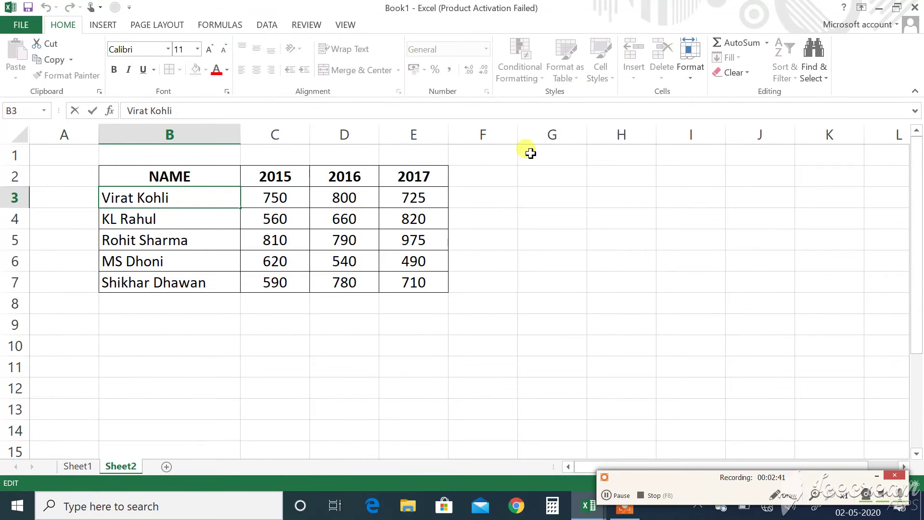
pyautogui.click(308, 201)
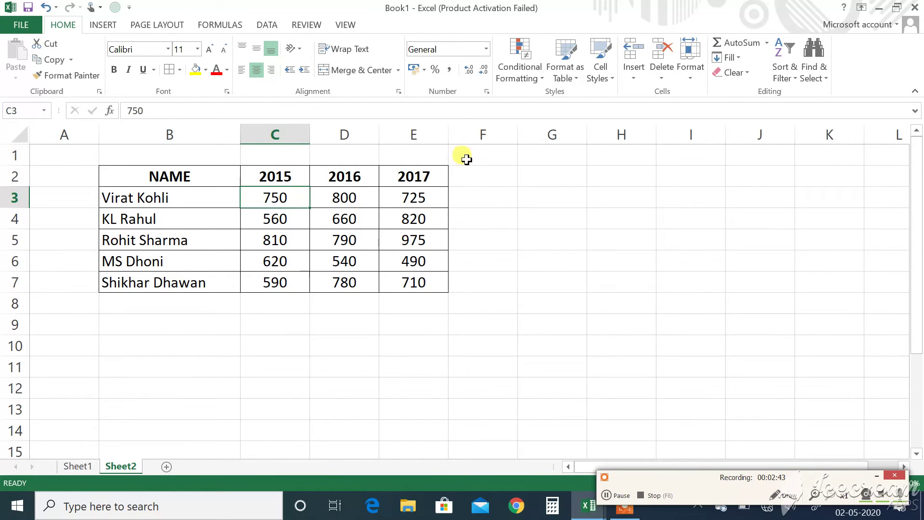
# - Custom sort the rows in B3:E7 by the NAME column on values, in A to Z order
pyautogui.click(791, 77)
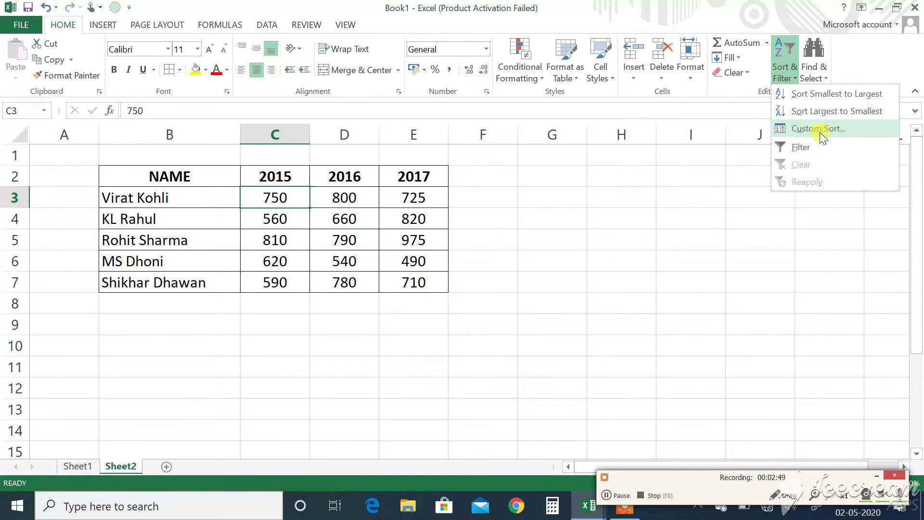
pyautogui.click(144, 198)
pyautogui.click(145, 198)
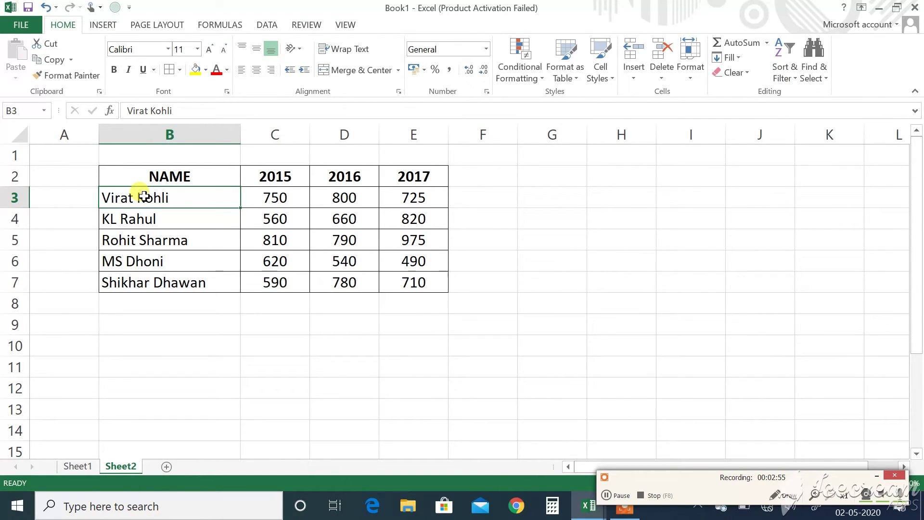
pyautogui.hotkey('shift', 'Right')
pyautogui.hotkey('shift', 'Right')
pyautogui.hotkey('shift', 'Right')
pyautogui.hotkey('shift', 'Down')
pyautogui.hotkey('shift', 'Down')
pyautogui.hotkey('shift', 'Down')
pyautogui.hotkey('shift', 'Down')
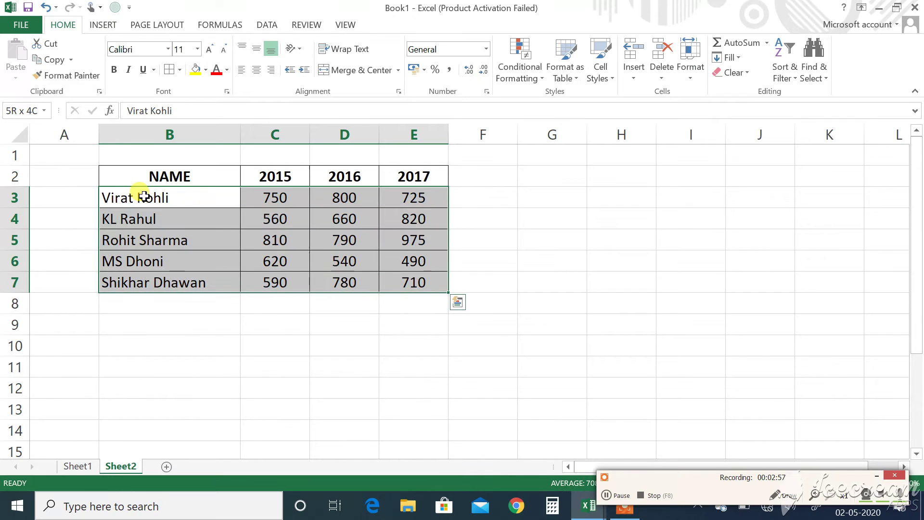
pyautogui.click(795, 77)
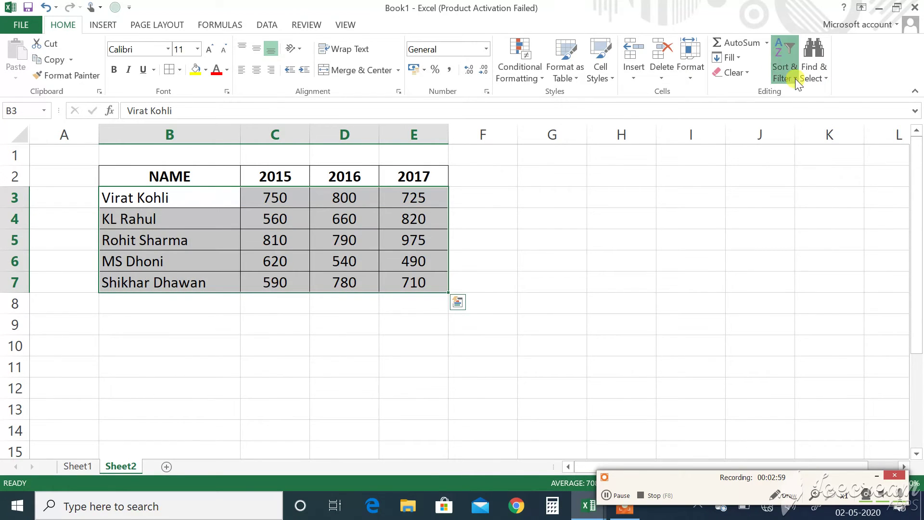
pyautogui.click(812, 129)
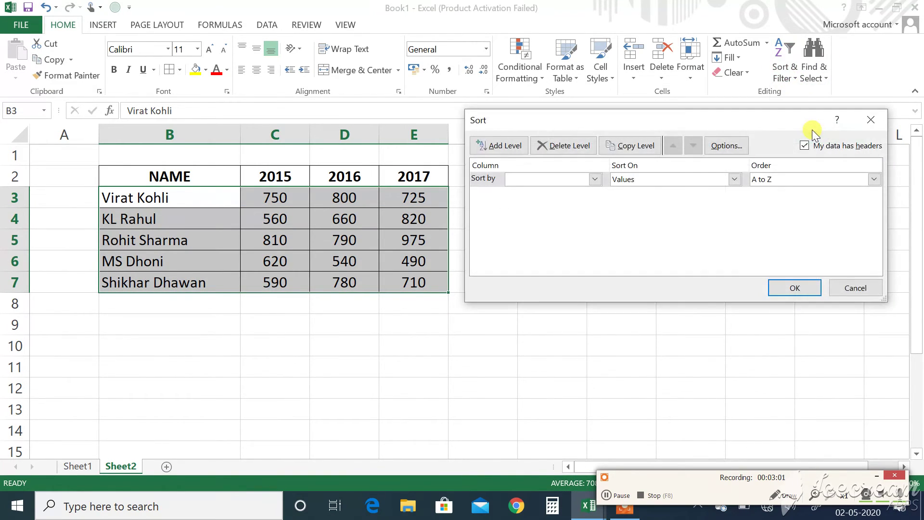
pyautogui.click(595, 179)
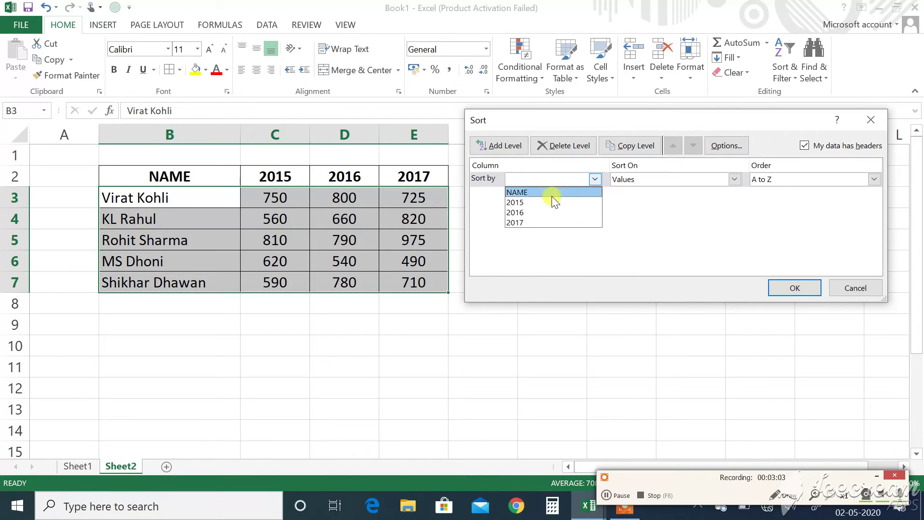
pyautogui.click(519, 193)
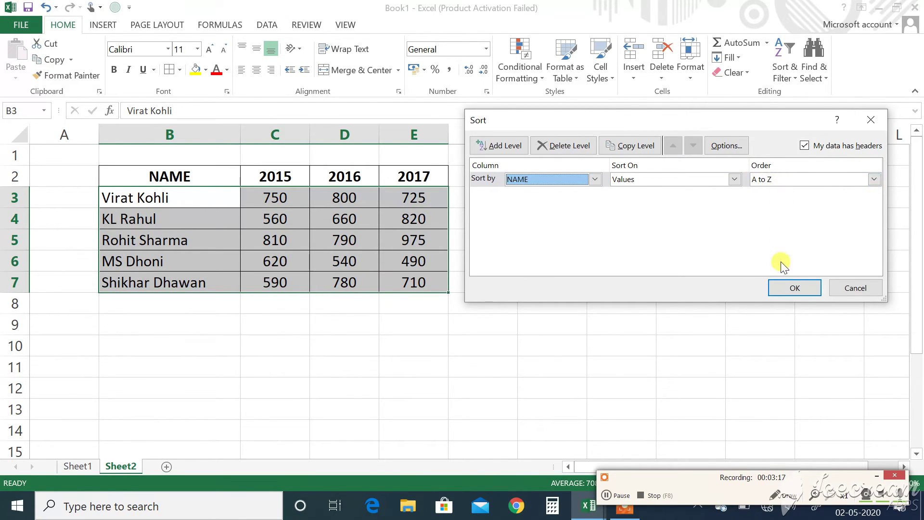
pyautogui.click(783, 291)
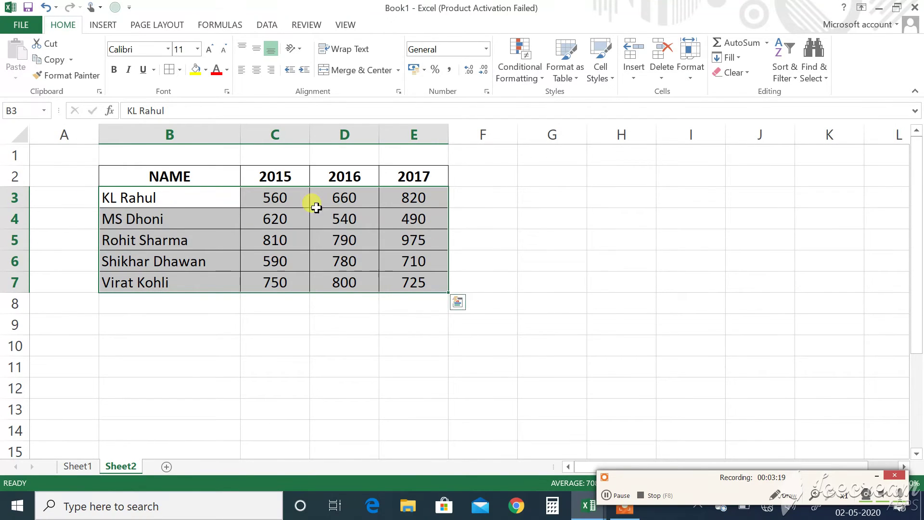
# - Custom sort the rows in B3:E7 by NAME again, changing the order to Z to A
pyautogui.click(225, 189)
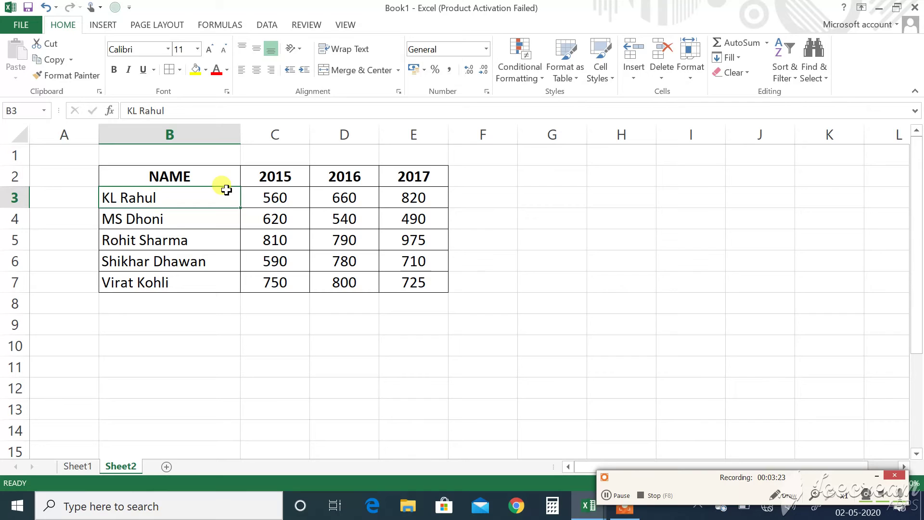
pyautogui.hotkey('shift', 'Right')
pyautogui.hotkey('shift', 'Right')
pyautogui.hotkey('shift', 'Right')
pyautogui.hotkey('shift', 'Down')
pyautogui.hotkey('shift', 'Down')
pyautogui.hotkey('shift', 'Down')
pyautogui.hotkey('shift', 'Down')
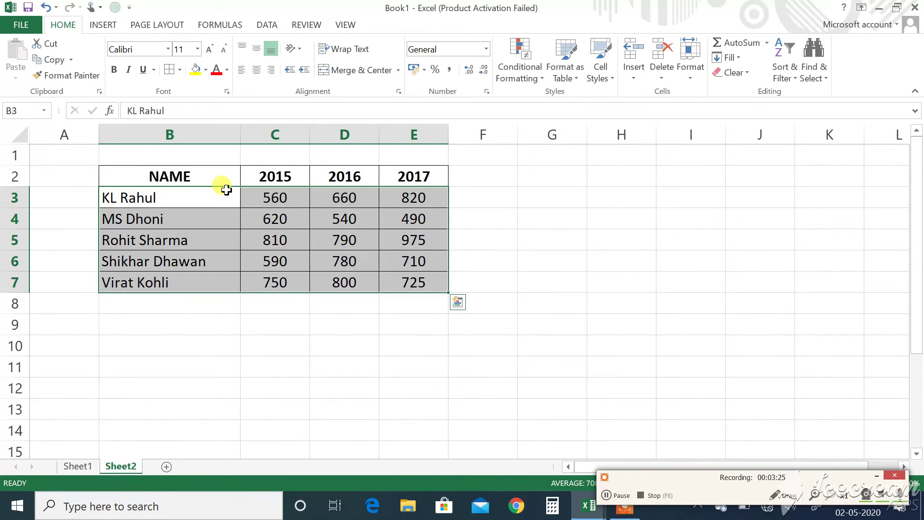
pyautogui.click(792, 77)
pyautogui.click(809, 129)
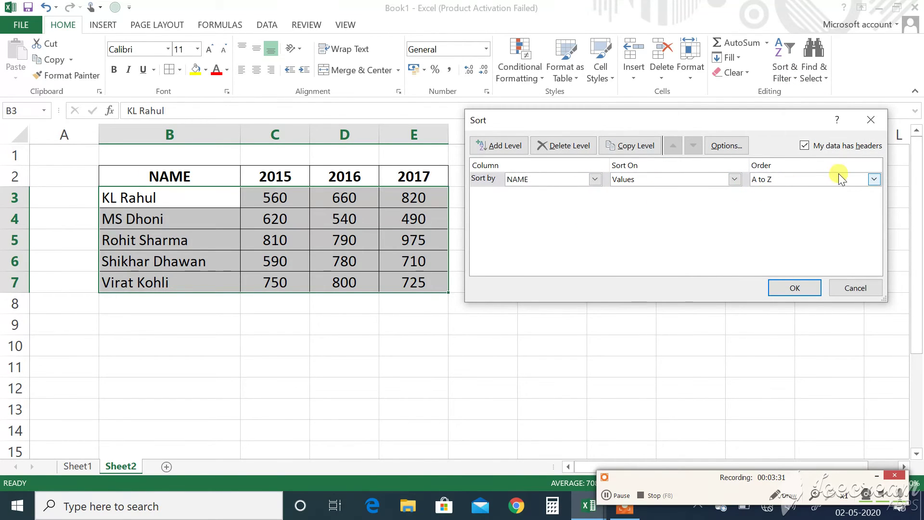
pyautogui.click(874, 180)
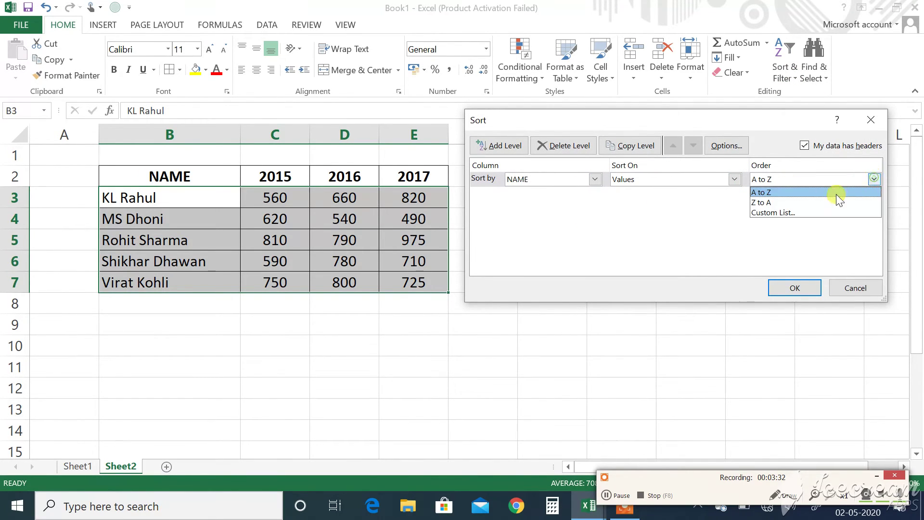
pyautogui.click(781, 202)
pyautogui.click(795, 287)
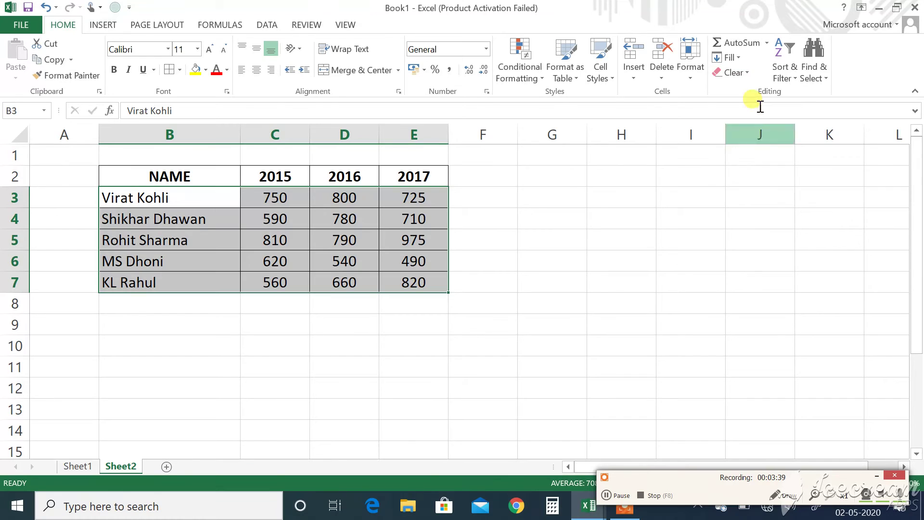
# - Turn on filtering for the header row B2:E2 of the table
pyautogui.click(793, 79)
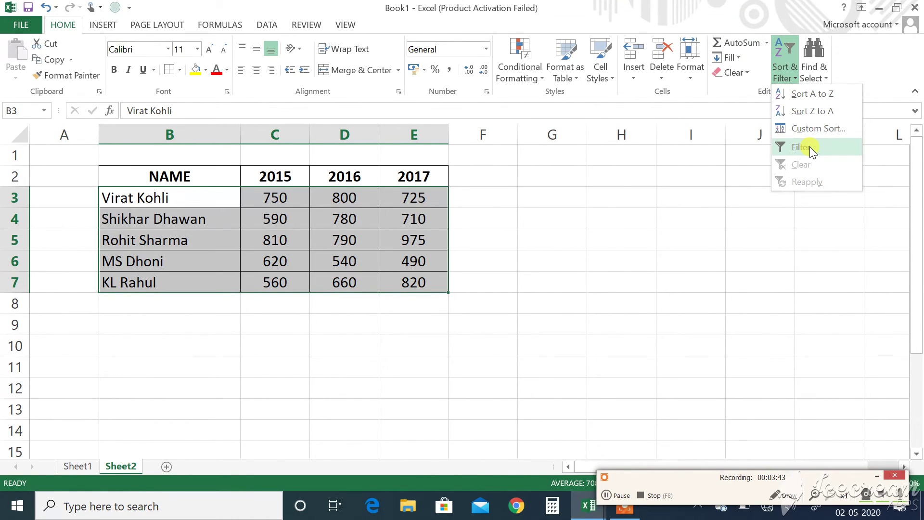
pyautogui.click(195, 178)
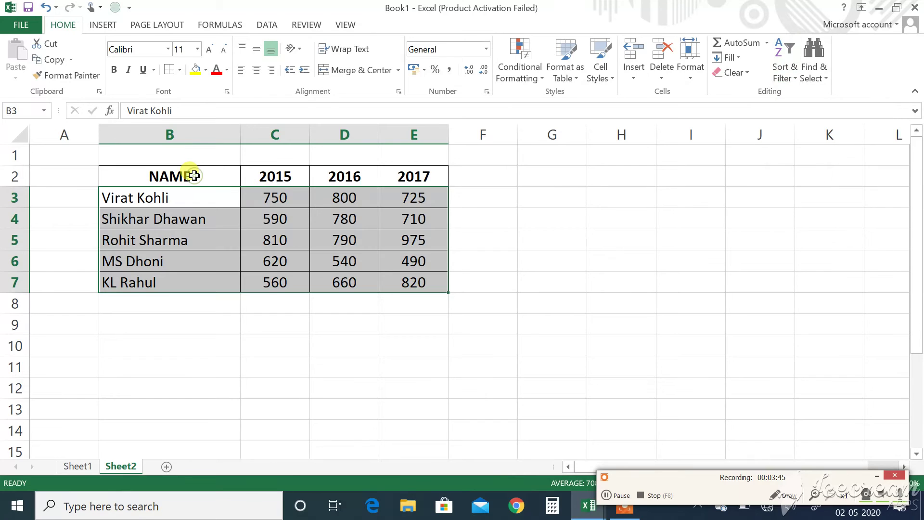
pyautogui.click(194, 175)
pyautogui.hotkey('shift', 'Right')
pyautogui.hotkey('shift', 'Right')
pyautogui.hotkey('shift', 'Right')
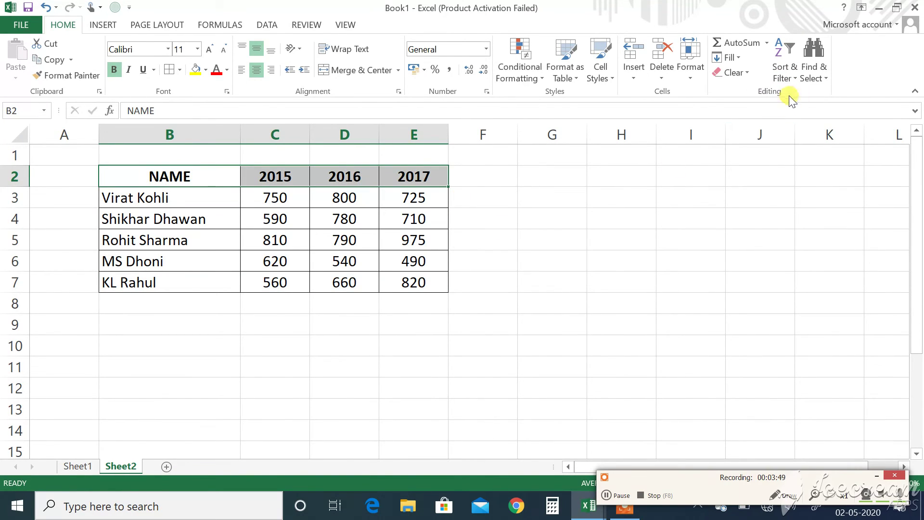
pyautogui.click(793, 75)
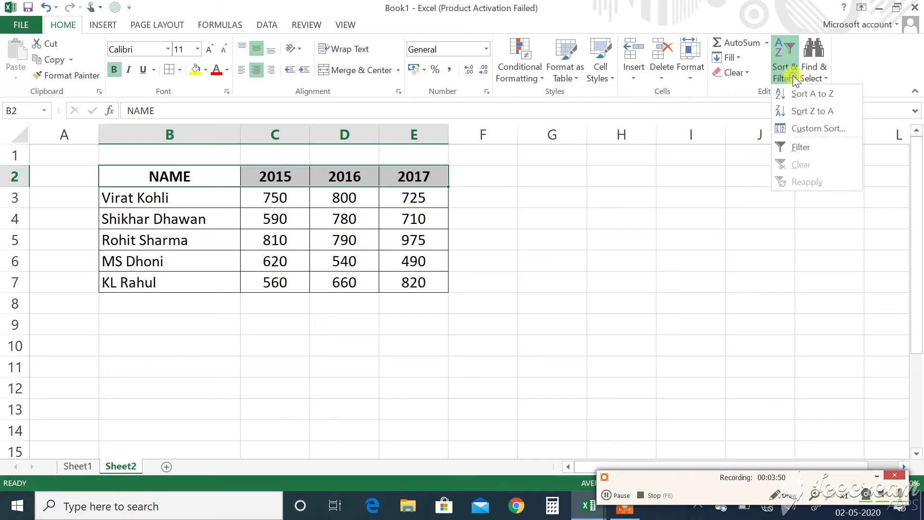
pyautogui.click(803, 151)
pyautogui.click(219, 254)
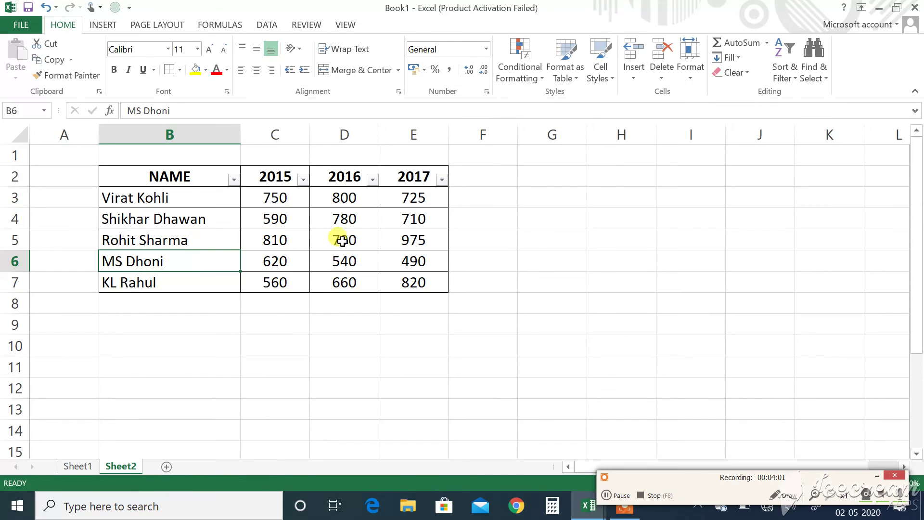
# - Filter the NAME column to show only MS Dhoni
pyautogui.click(233, 179)
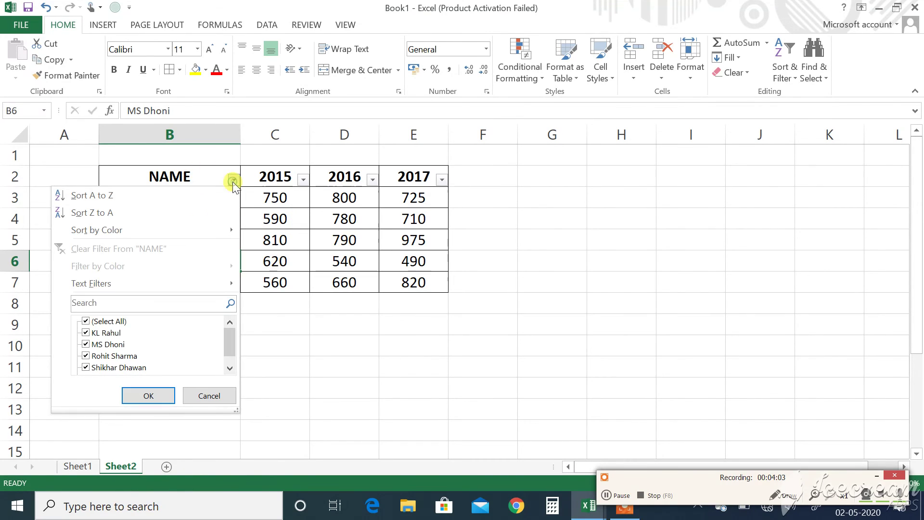
pyautogui.click(100, 321)
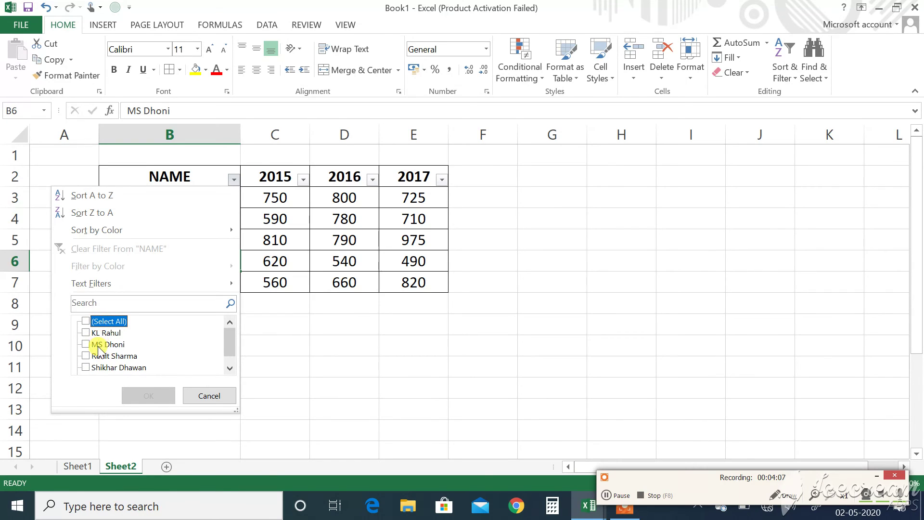
pyautogui.click(99, 345)
pyautogui.click(129, 395)
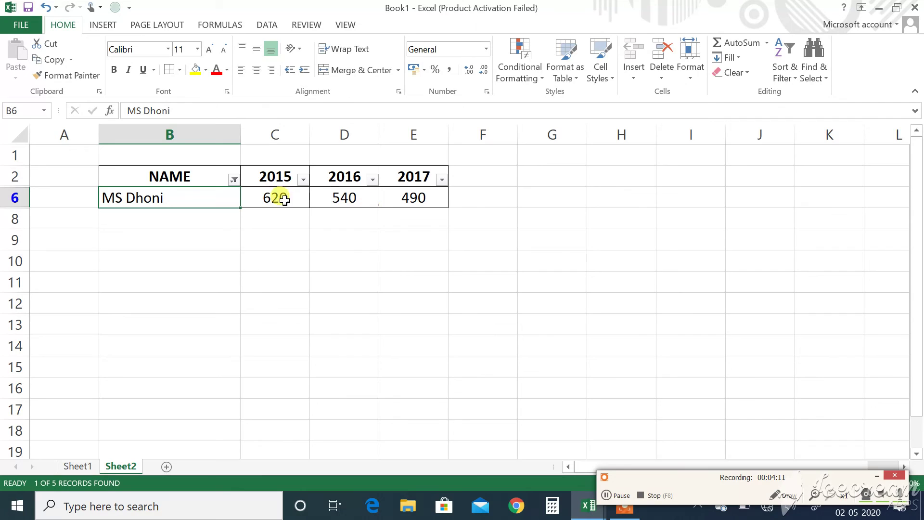
# - Change the NAME filter to show only Rohit Sharma instead of MS Dhoni
pyautogui.click(233, 181)
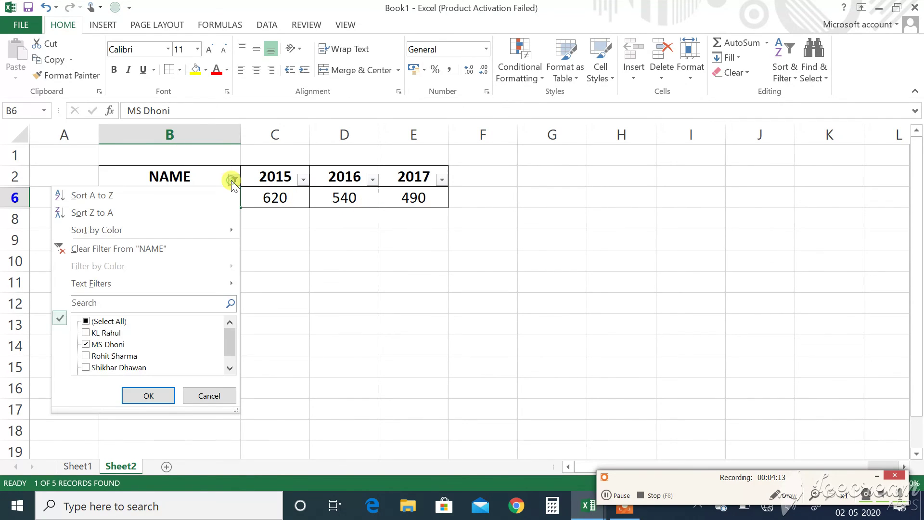
pyautogui.click(94, 346)
pyautogui.click(94, 357)
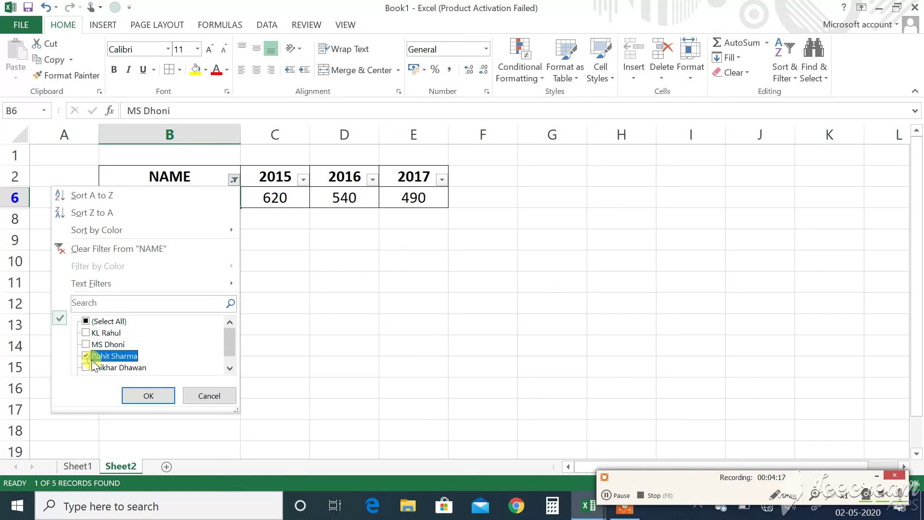
pyautogui.click(145, 398)
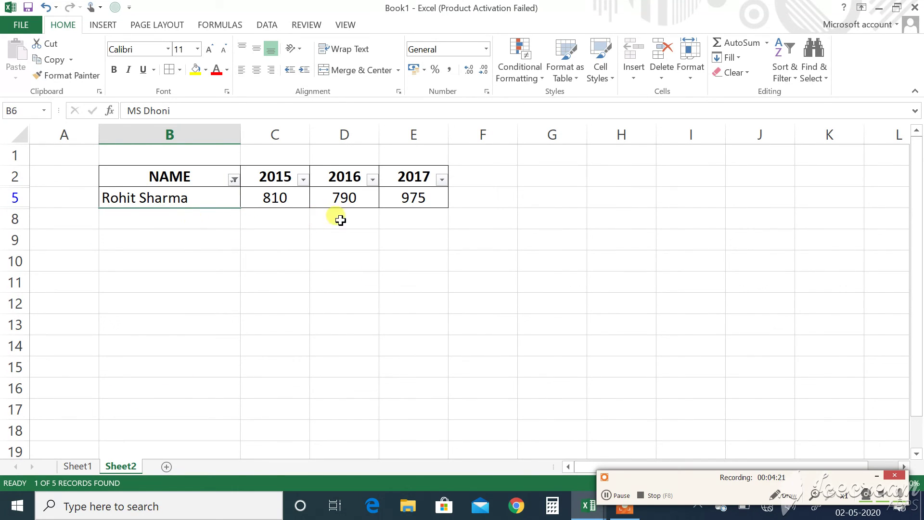
# - Add KL Rahul to the names shown by the NAME column filter
pyautogui.click(234, 181)
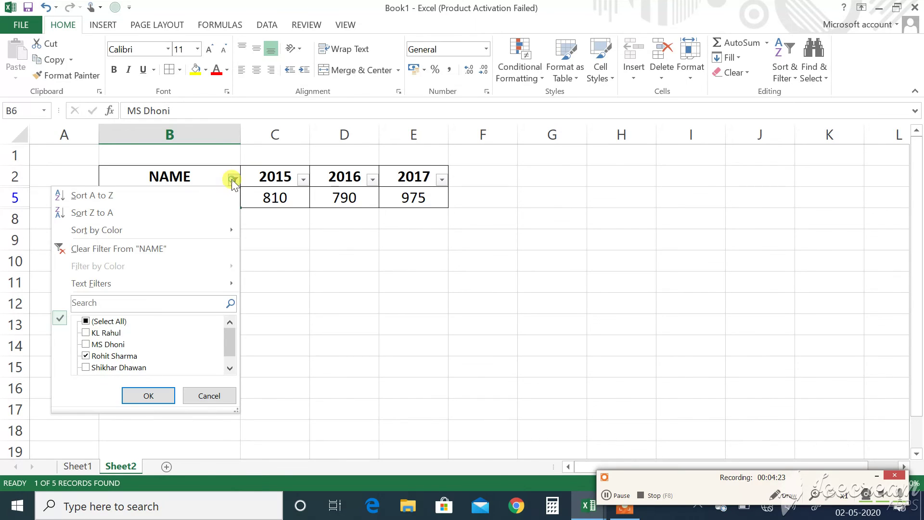
pyautogui.click(85, 333)
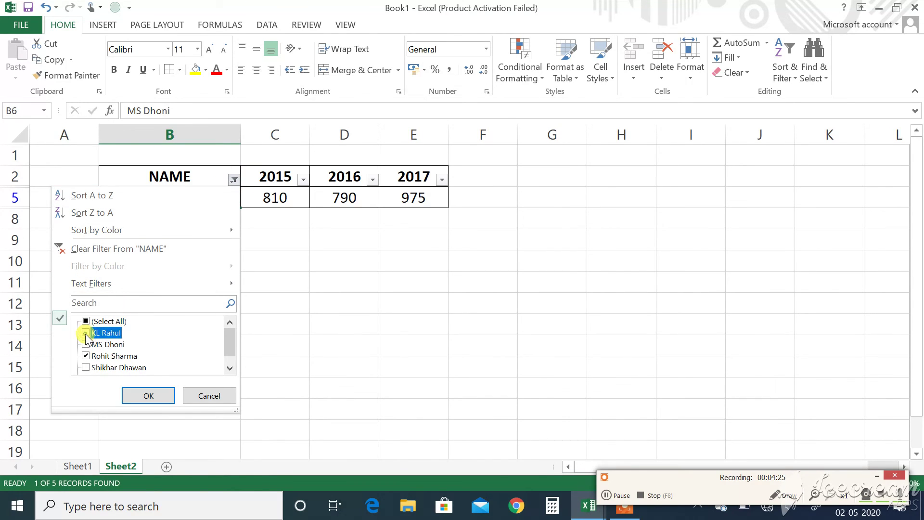
pyautogui.click(141, 394)
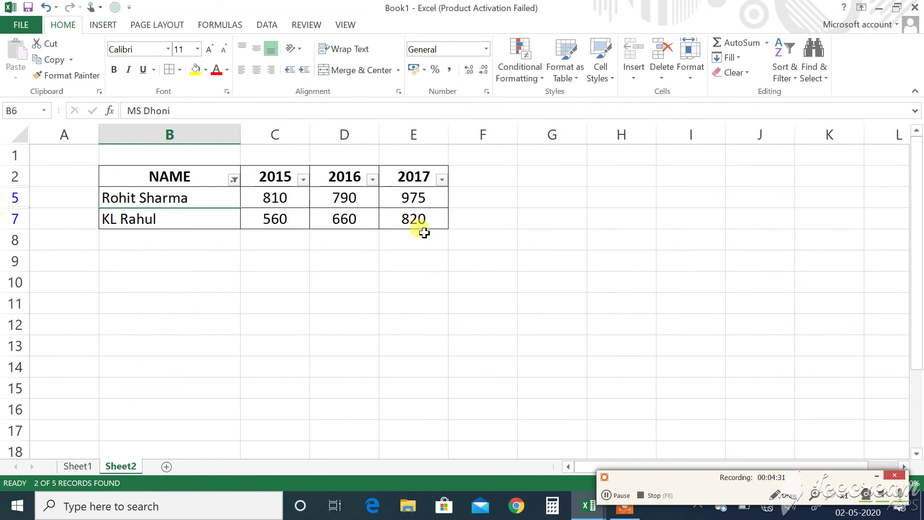
# - Turn off filtering on the table so all its rows are shown again
pyautogui.click(794, 73)
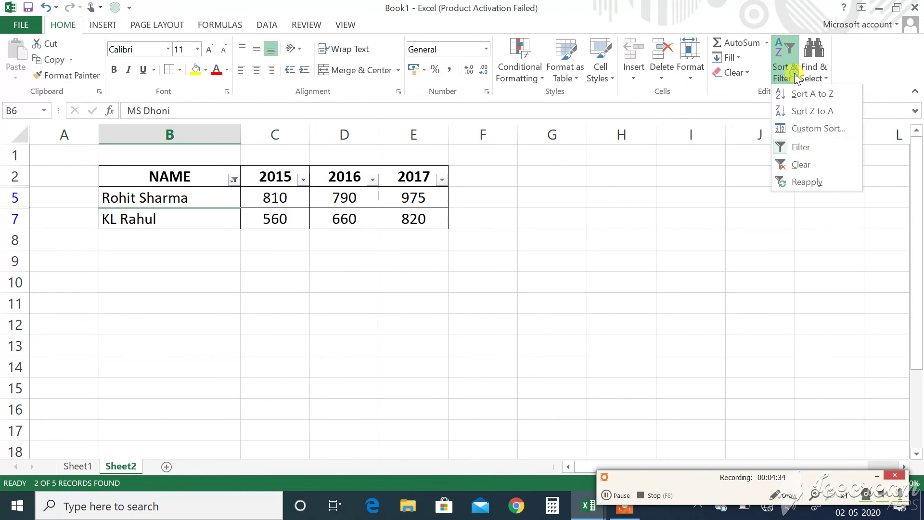
pyautogui.click(800, 149)
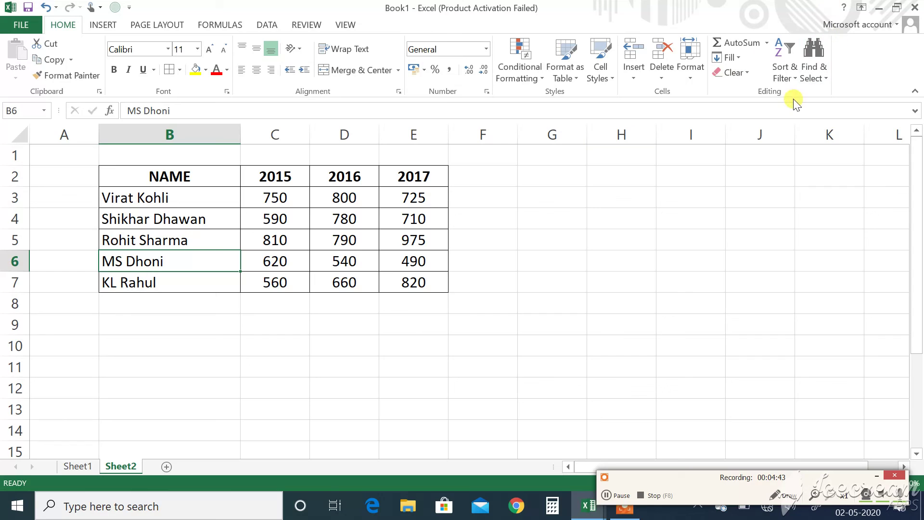
pyautogui.click(792, 84)
pyautogui.click(466, 263)
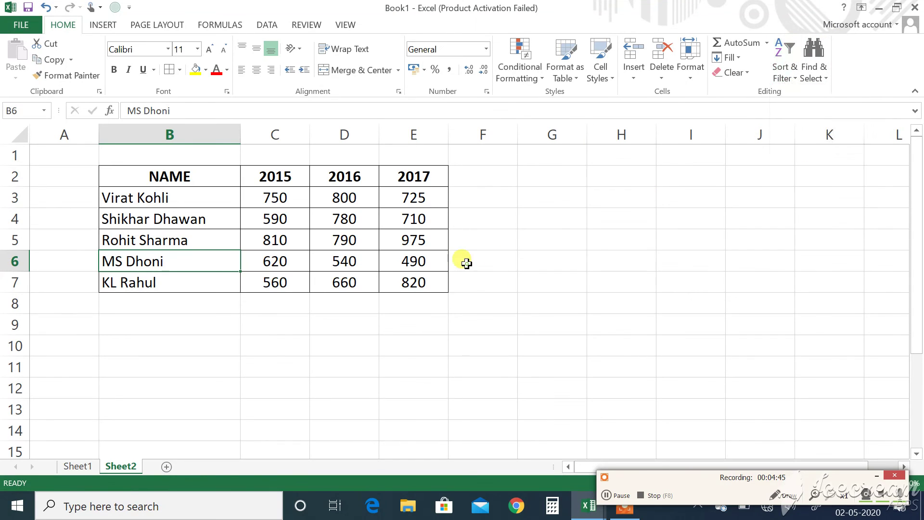